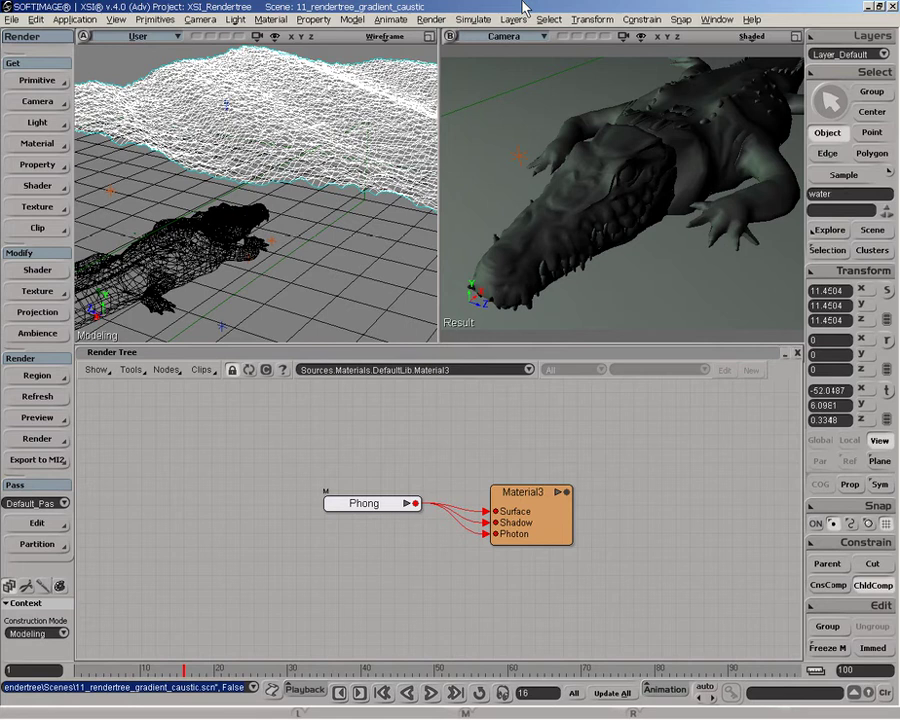
Step: Enlarge the User view and orbit it to see the water mesh over the crocodile
click(430, 36)
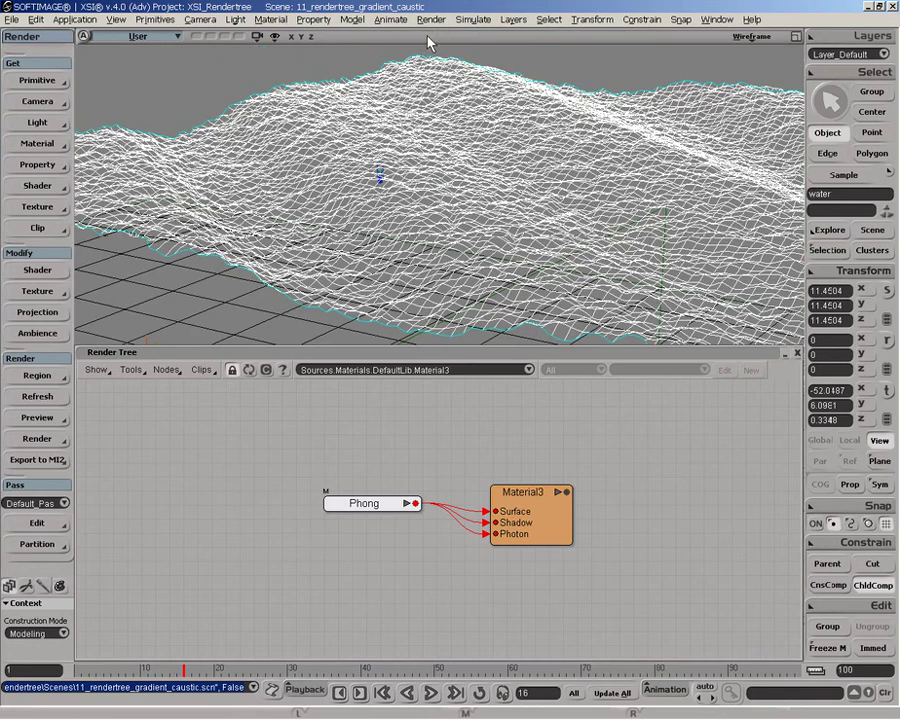
click(746, 355)
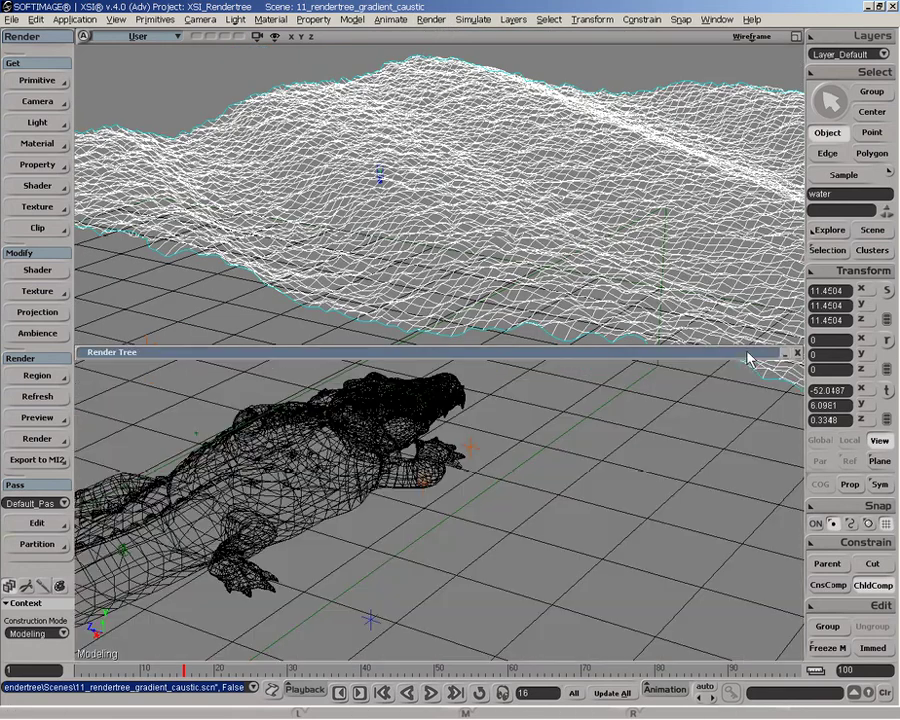
key(o)
drag(520, 205, 572, 318)
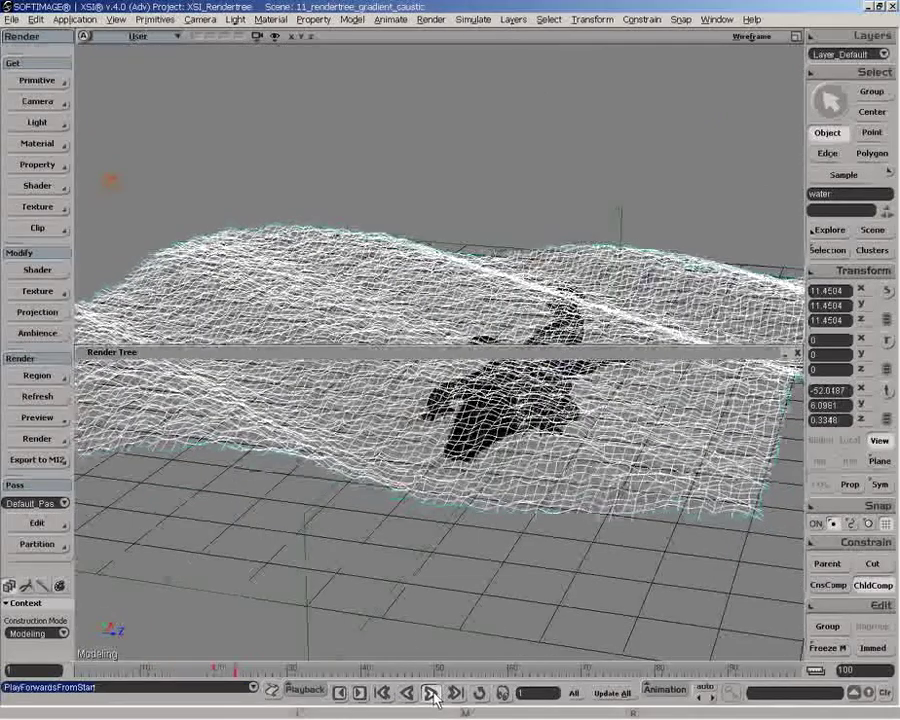
Step: Play the water animation, stop it, and restore the split viewport layout
key(q)
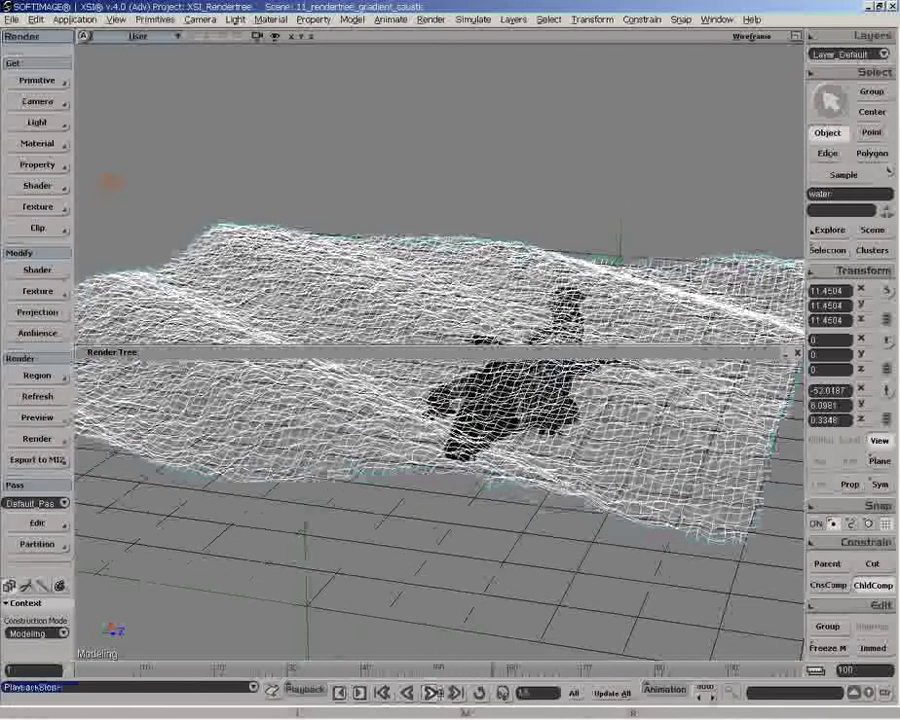
key(Escape)
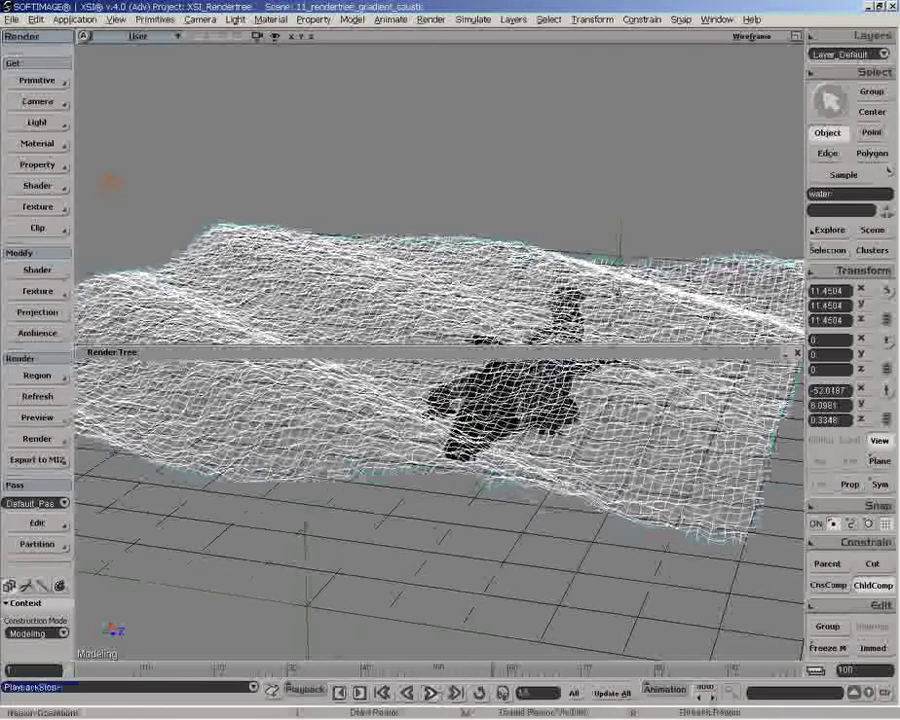
click(797, 38)
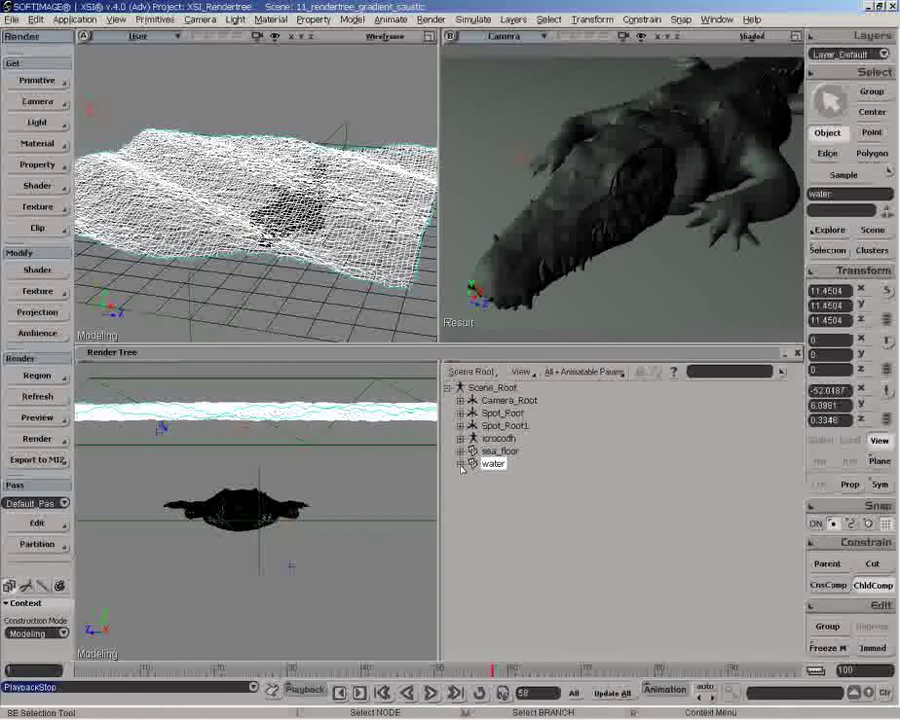
Step: Uncheck Primary Rays and Secondary Rays in the water object's Visibility property
click(493, 465)
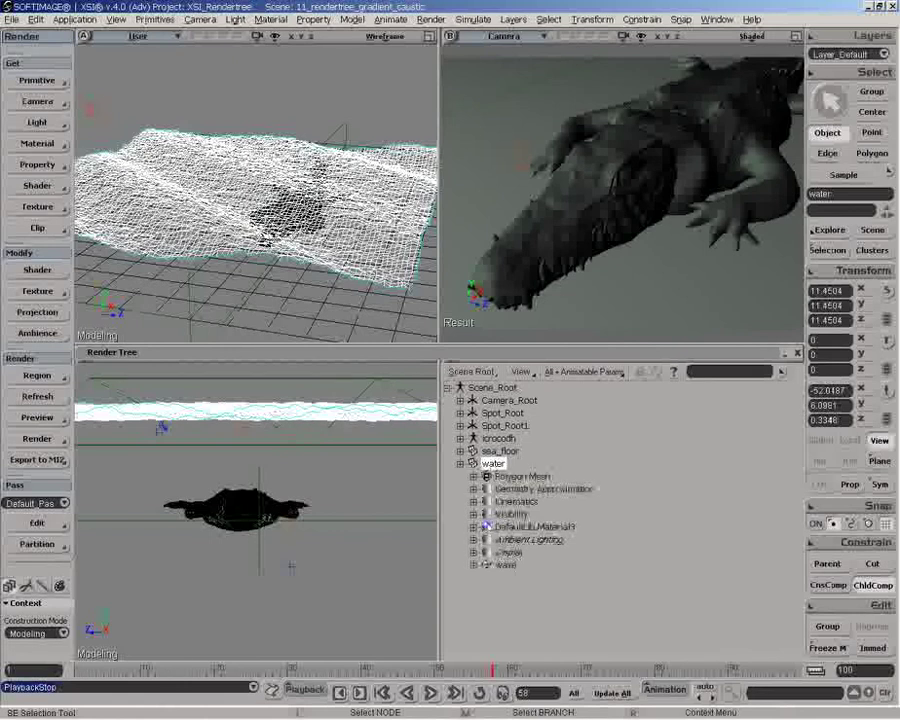
click(485, 514)
click(421, 298)
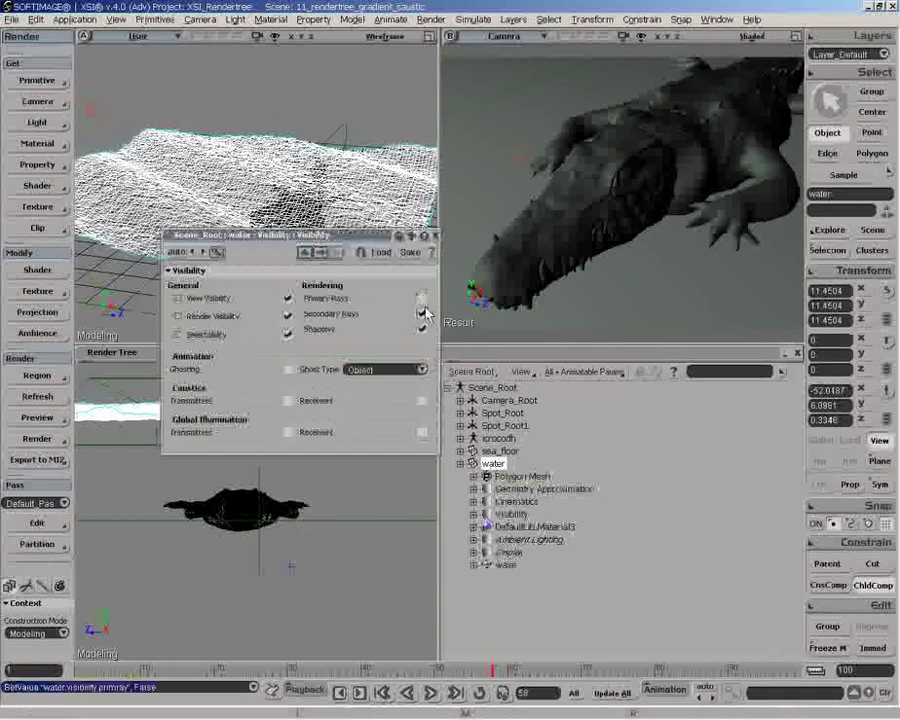
click(421, 314)
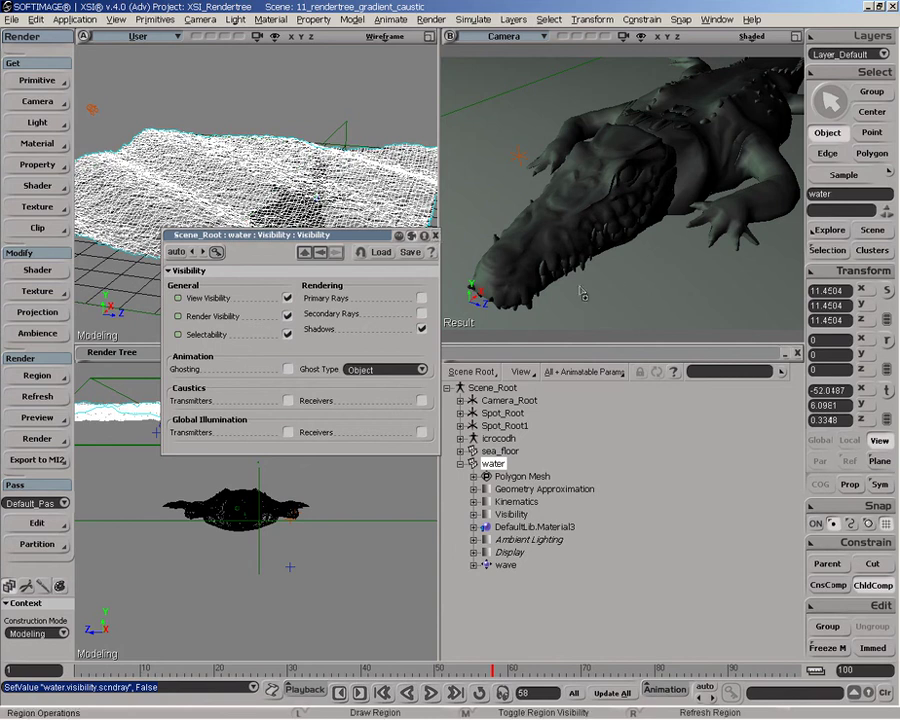
click(436, 237)
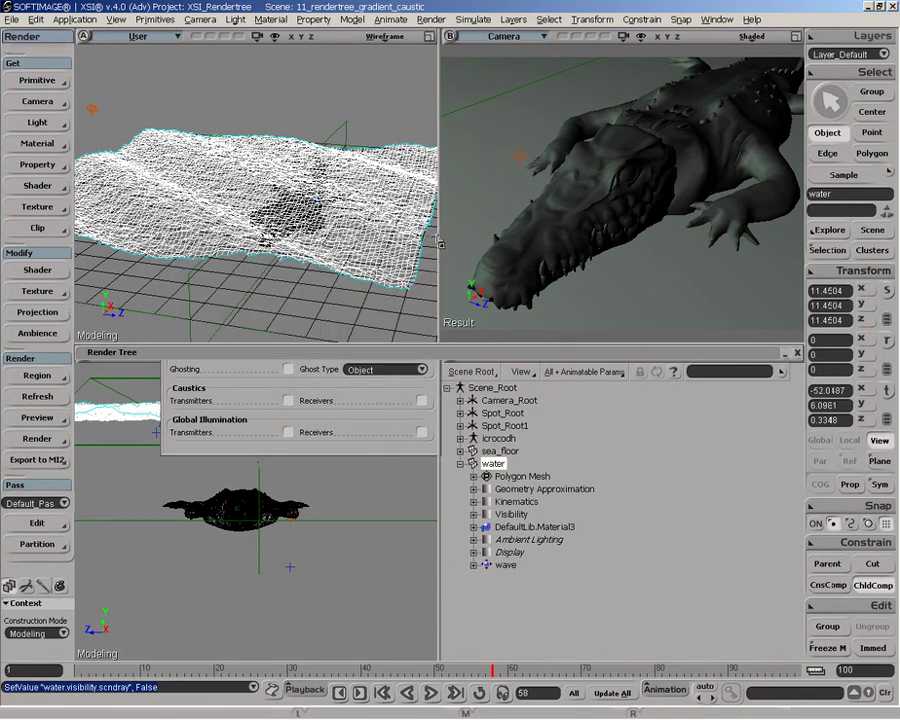
click(460, 464)
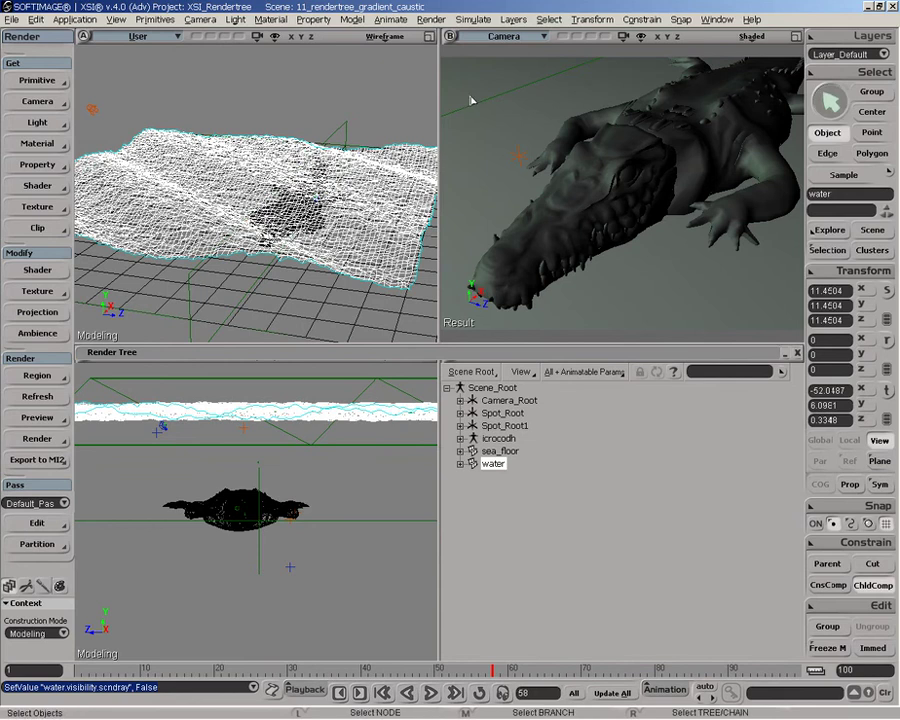
Step: Draw a preview render region over the crocodile and rearrange the Phong and Material3 nodes
drag(465, 92, 770, 308)
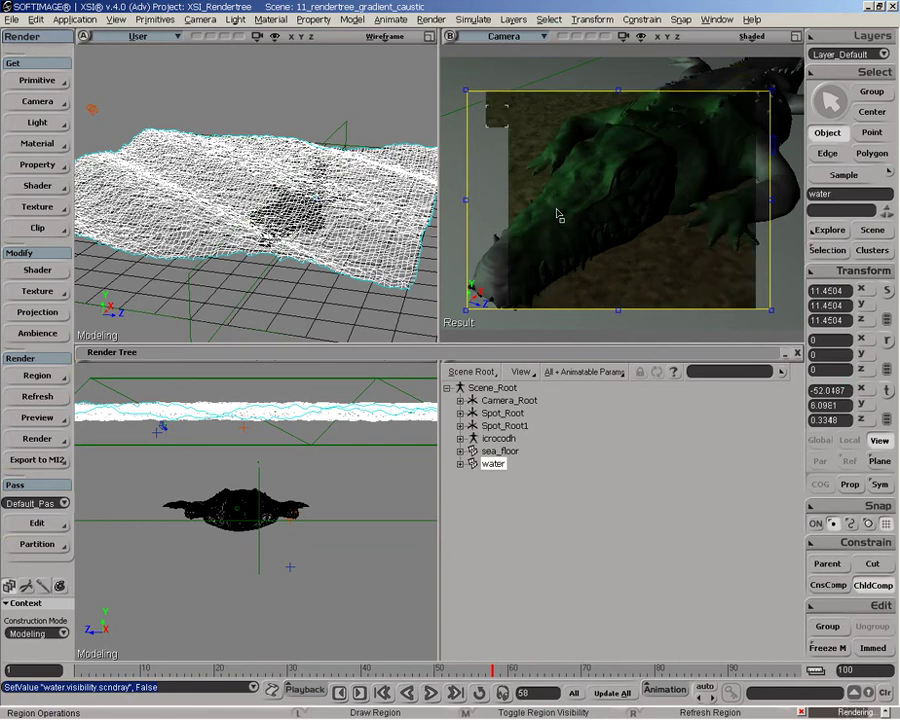
click(495, 464)
drag(373, 504, 403, 521)
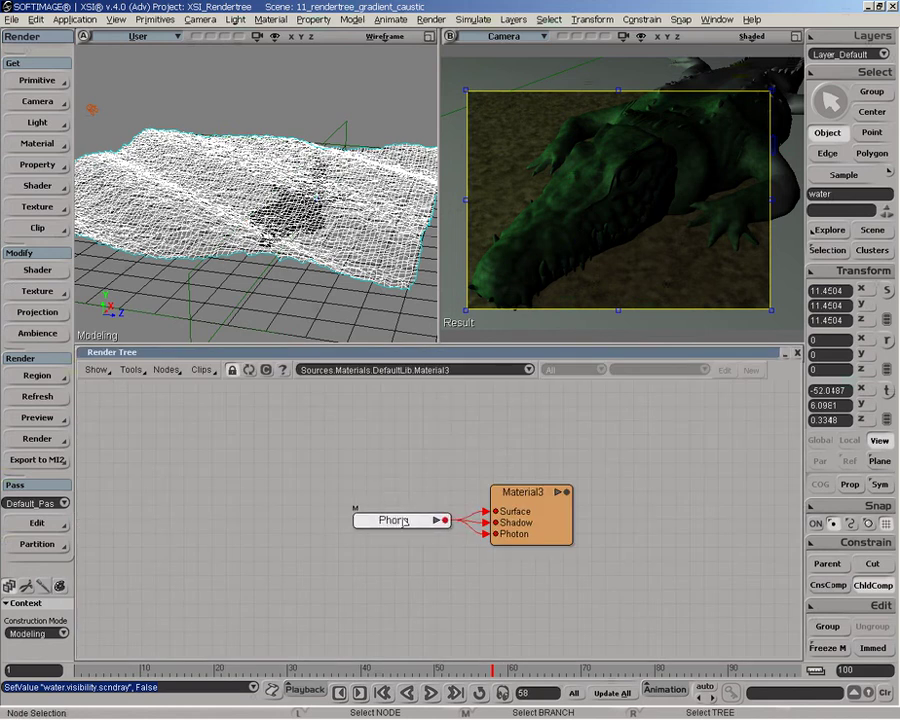
drag(536, 526, 779, 540)
drag(416, 522, 442, 512)
drag(719, 528, 686, 527)
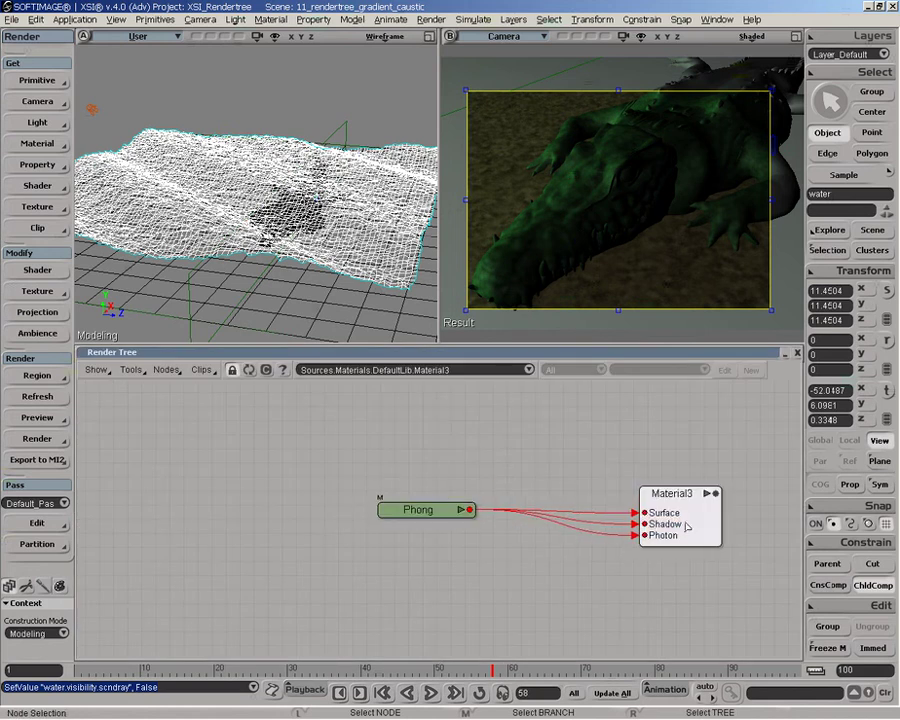
Step: Add an Incidence node and wire it via Scalar2color into Material3's Surface and Shadow
right_click(158, 378)
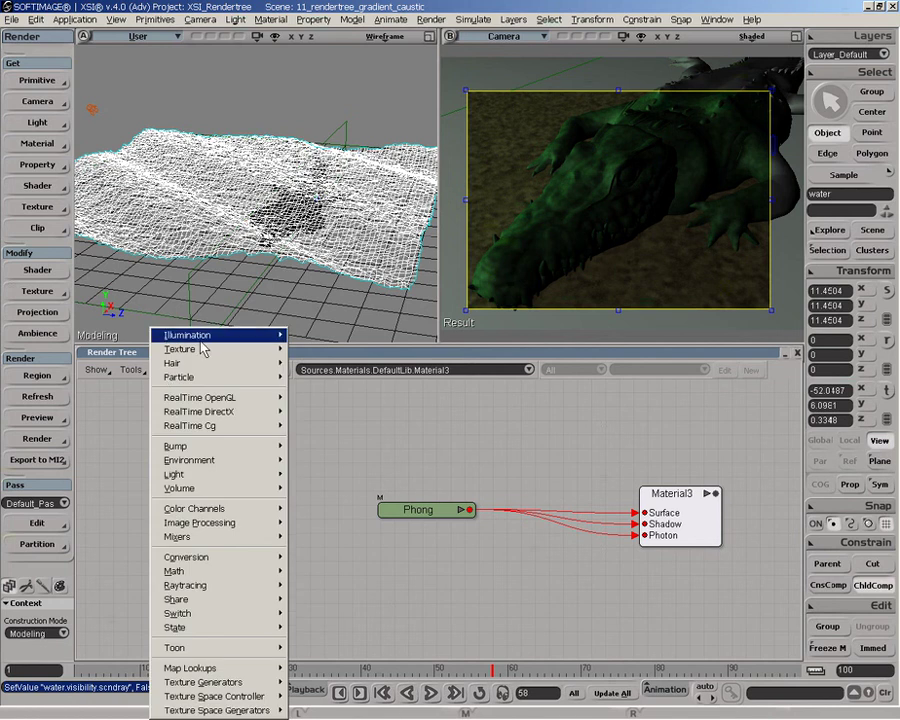
mouse_move(207, 343)
click(318, 572)
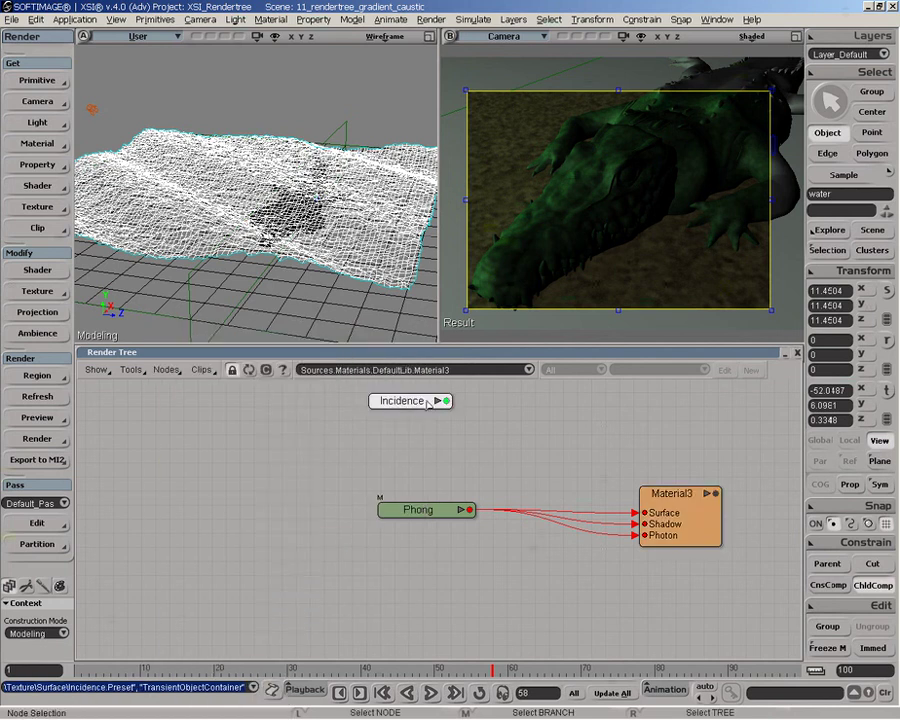
drag(425, 405, 684, 446)
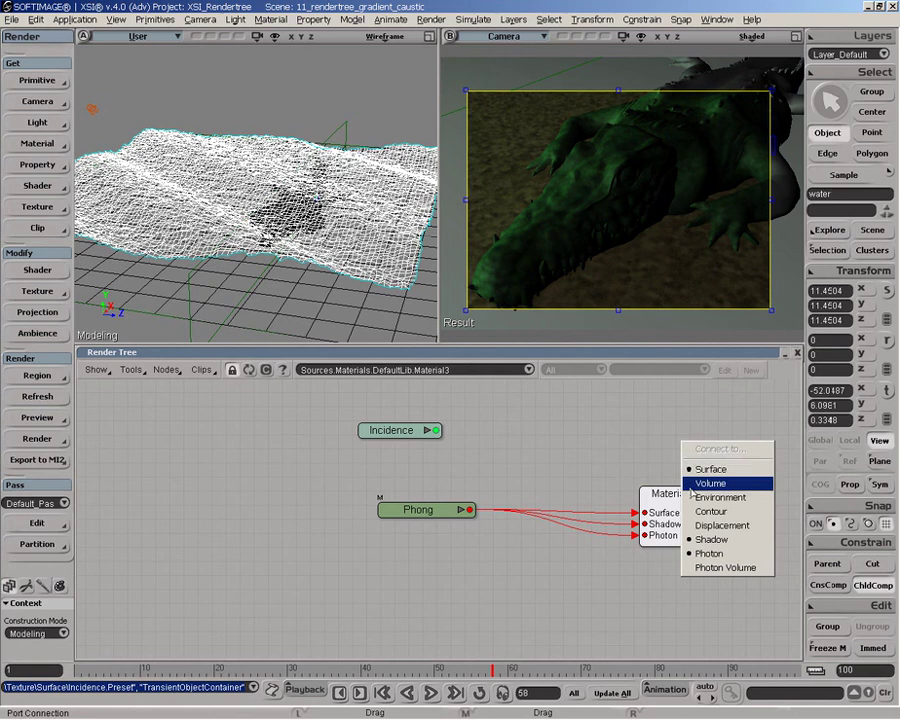
click(711, 469)
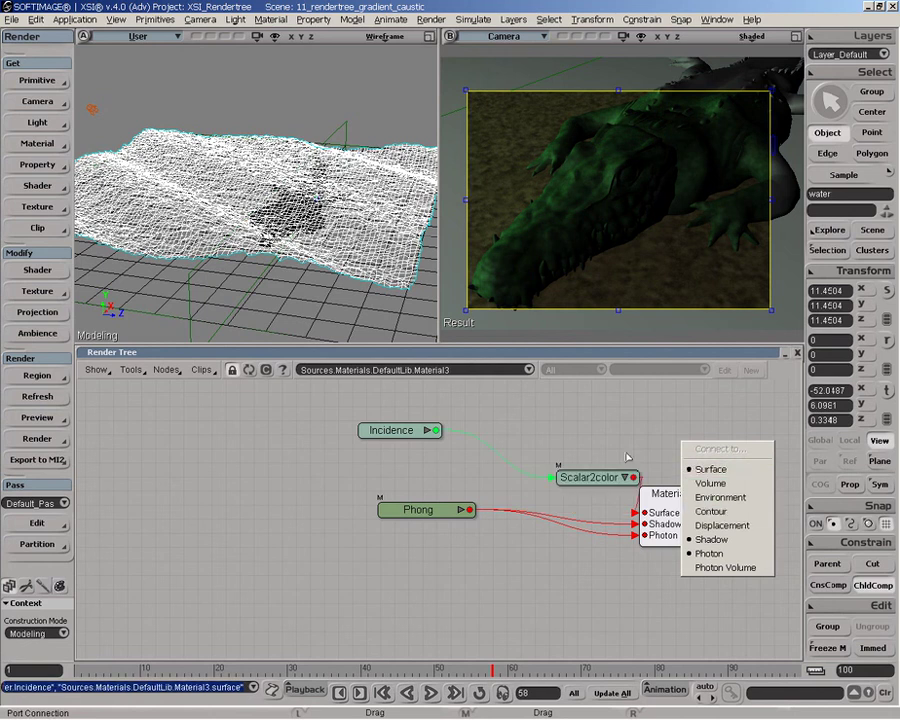
drag(595, 476, 450, 516)
click(690, 542)
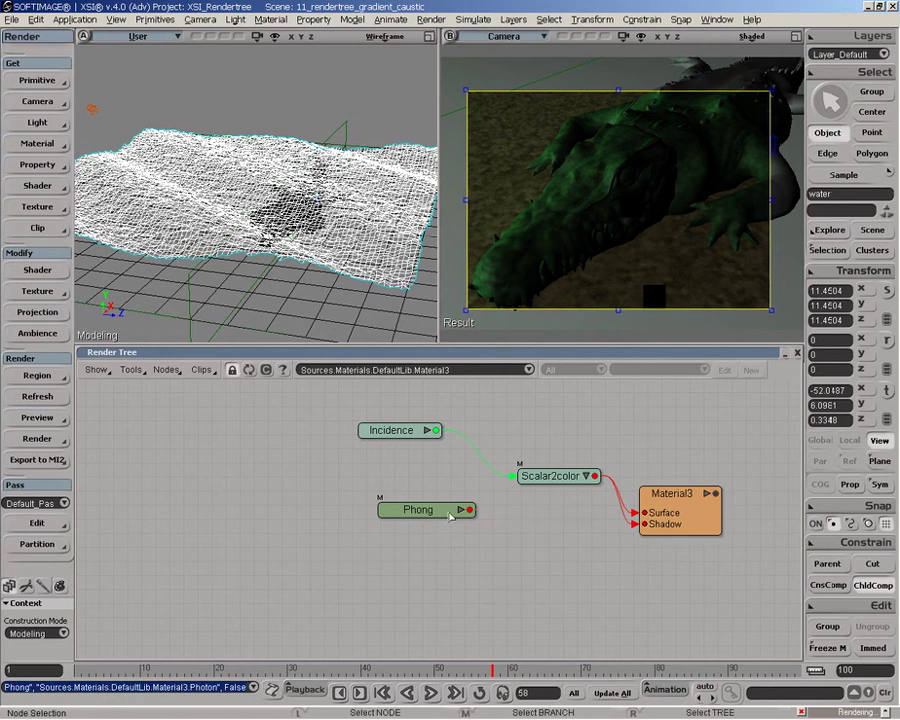
Step: Move the disconnected Phong node and the Incidence node out to the left
click(390, 514)
drag(389, 517, 217, 521)
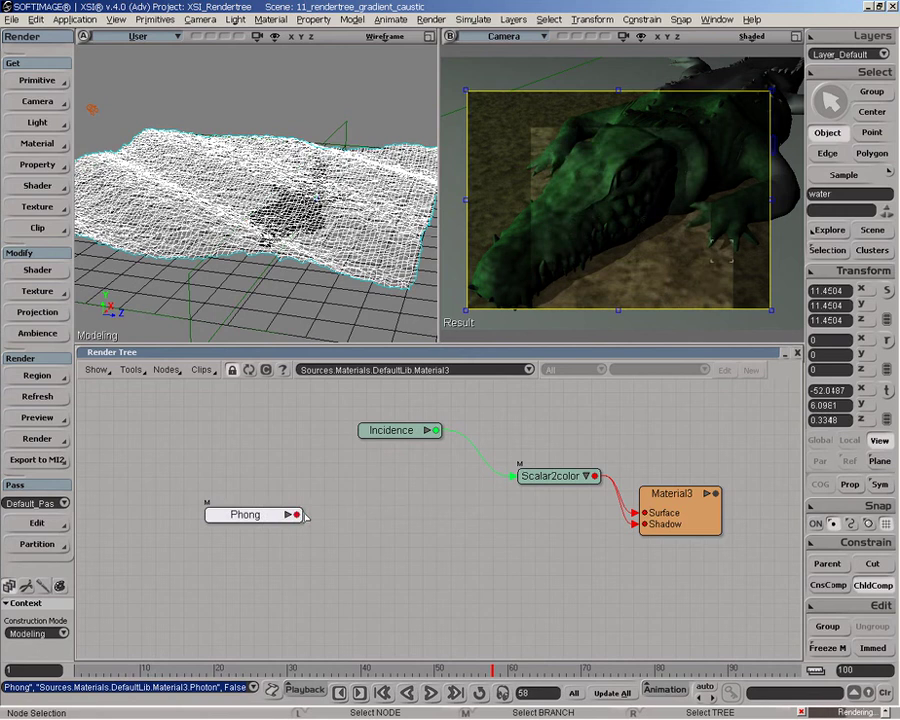
drag(394, 435, 253, 431)
click(167, 369)
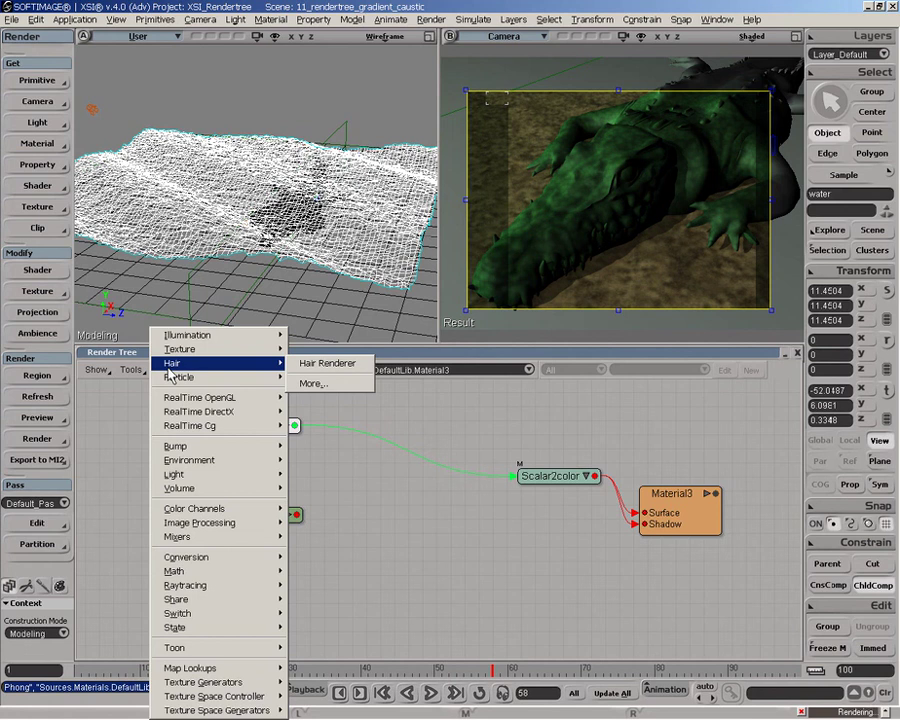
Step: Add a Gradient mixer node and feed the Incidence output into its input
mouse_move(200, 543)
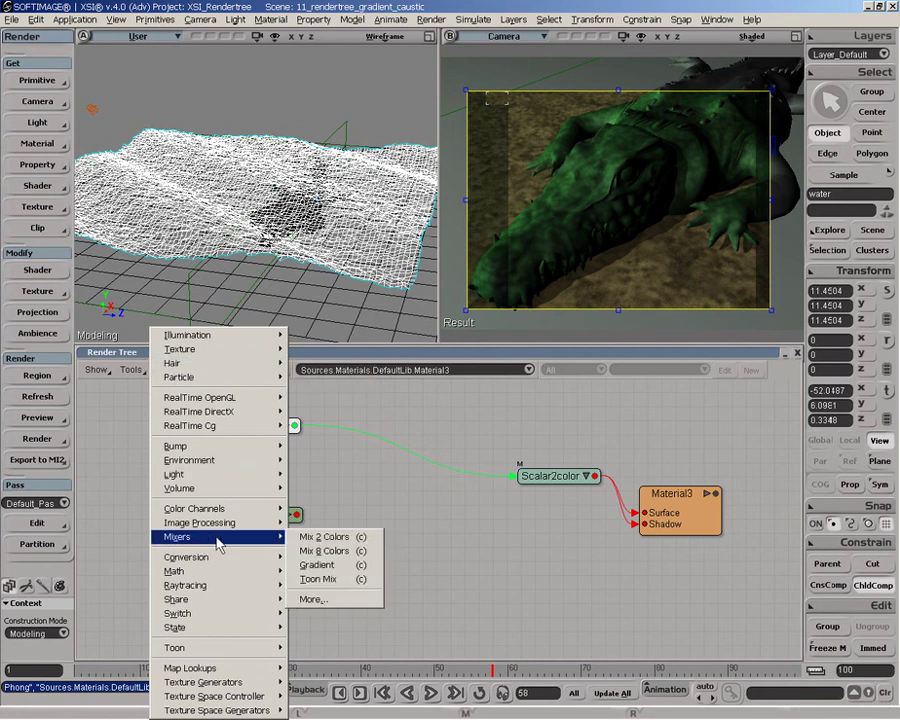
click(356, 566)
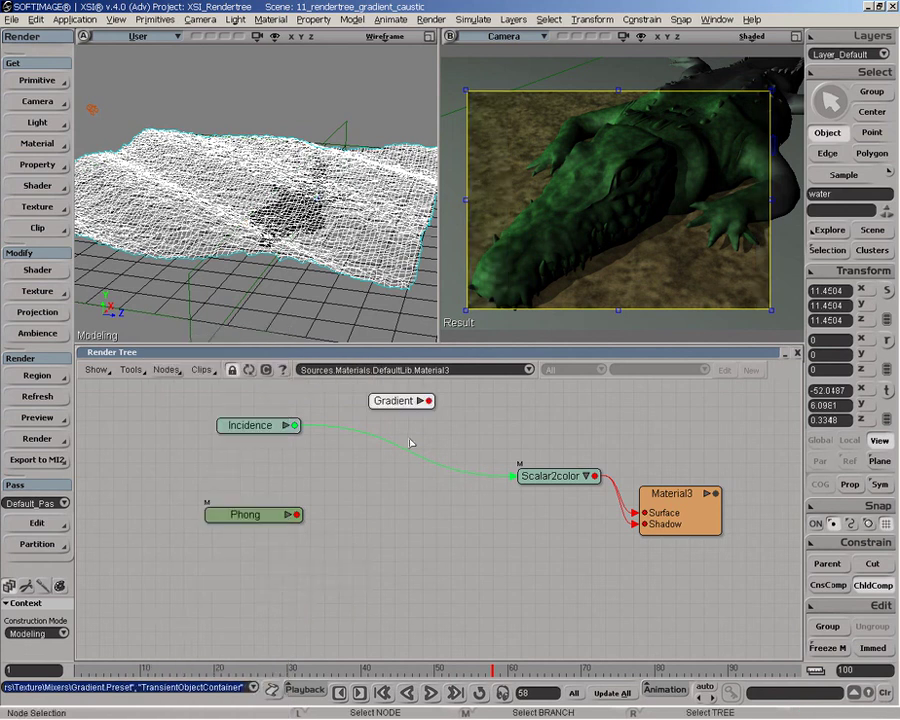
drag(396, 405, 416, 409)
click(249, 428)
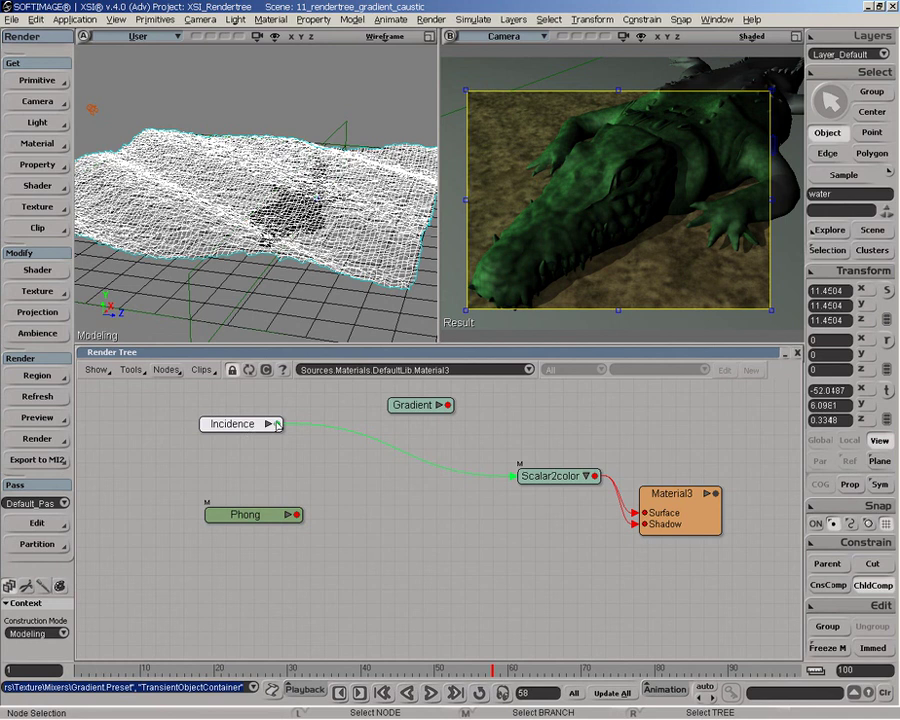
drag(277, 424, 672, 505)
click(472, 128)
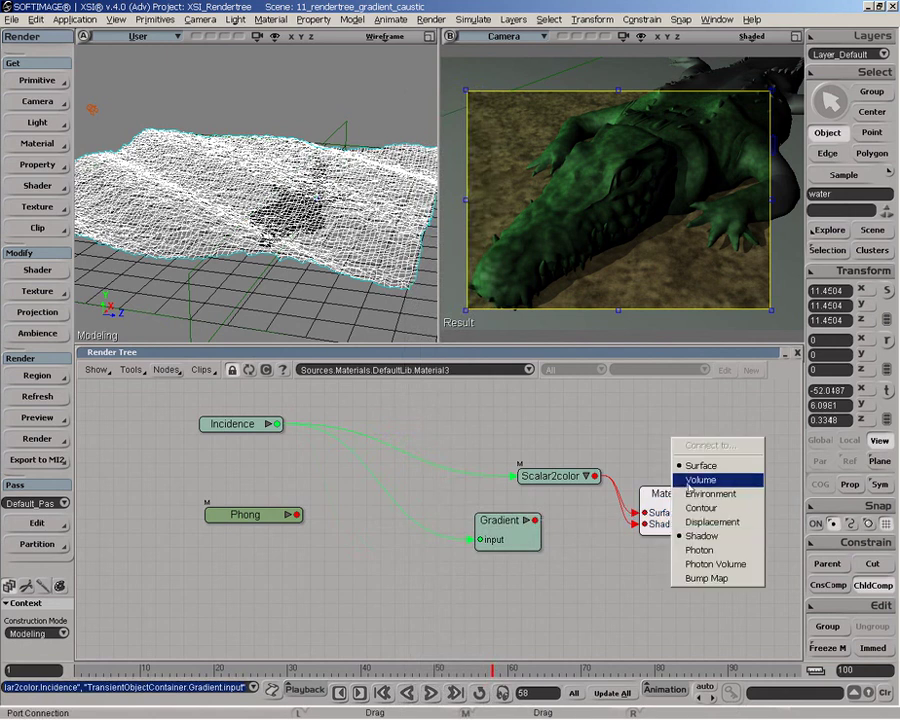
Step: Plug the Gradient into Material3's Surface and Shadow ports and move Scalar2color aside
click(705, 536)
drag(570, 479, 525, 420)
drag(505, 539, 499, 501)
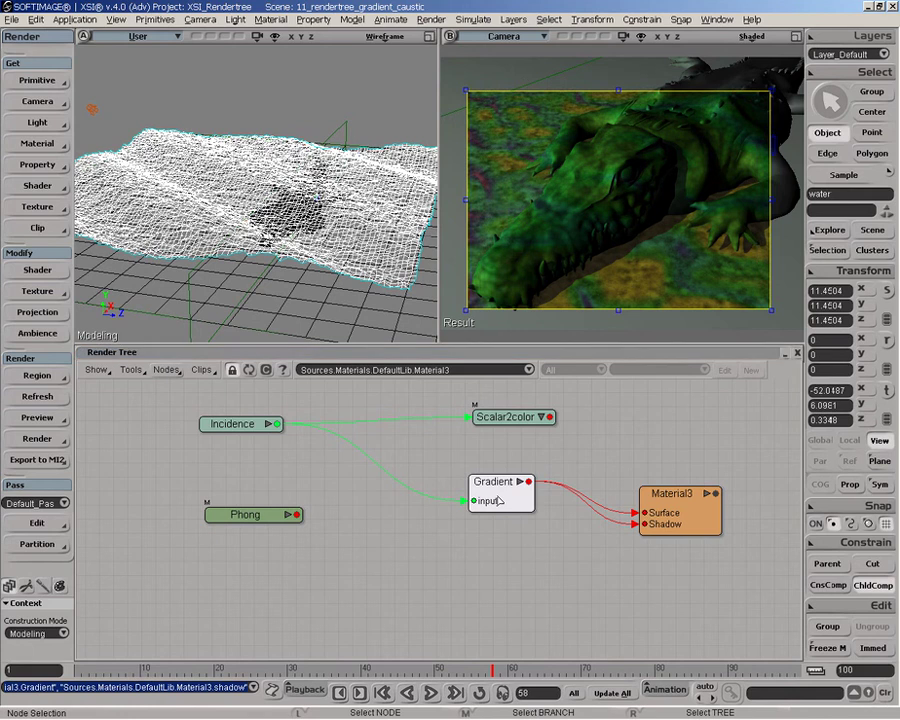
Step: Apply the Gradient's Black/White preset and drag the white key to 0.49
double_click(497, 500)
drag(230, 288, 169, 117)
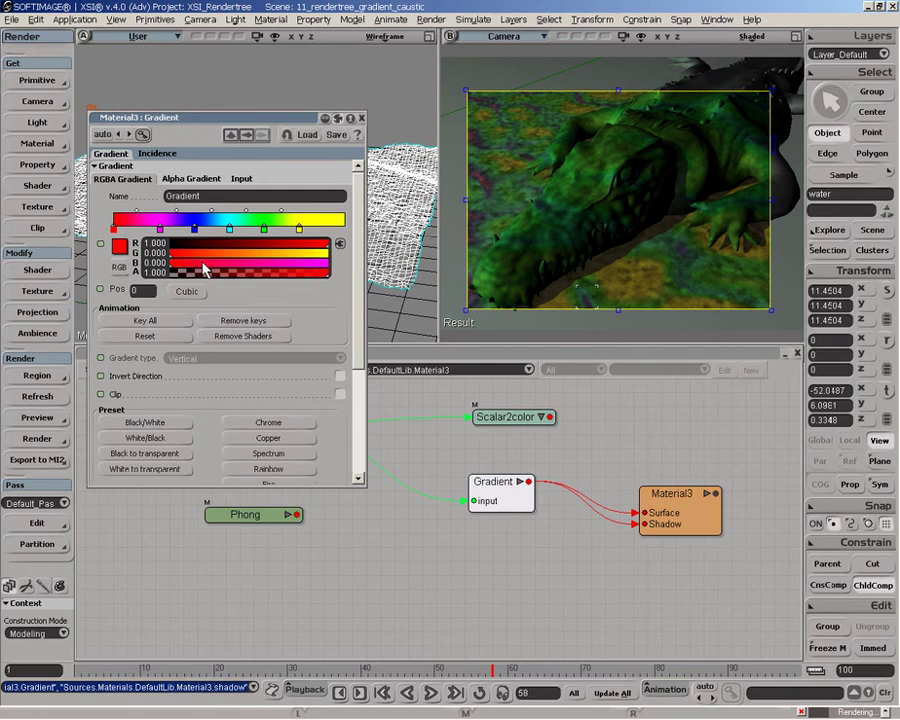
click(148, 424)
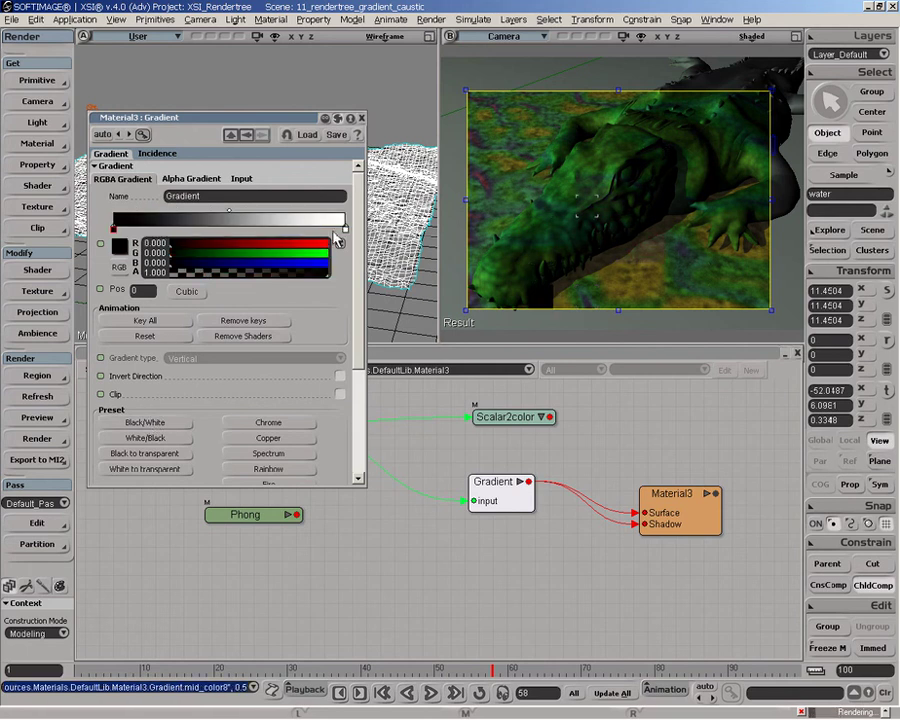
drag(346, 229, 228, 231)
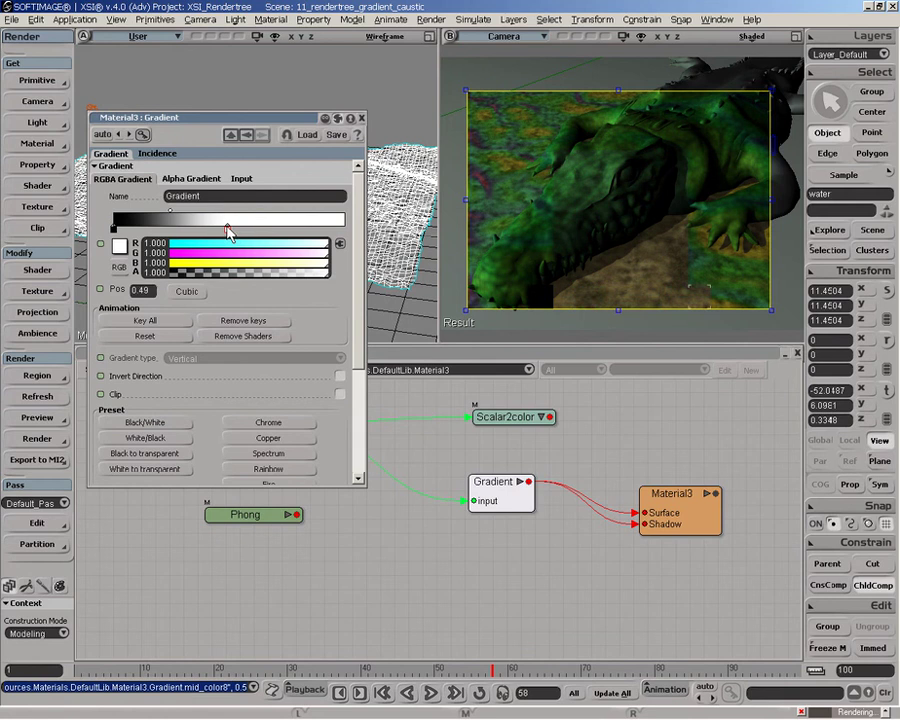
Step: Set the Gradient's start key to green 10, blue 5 for a cyan-green colour
click(114, 229)
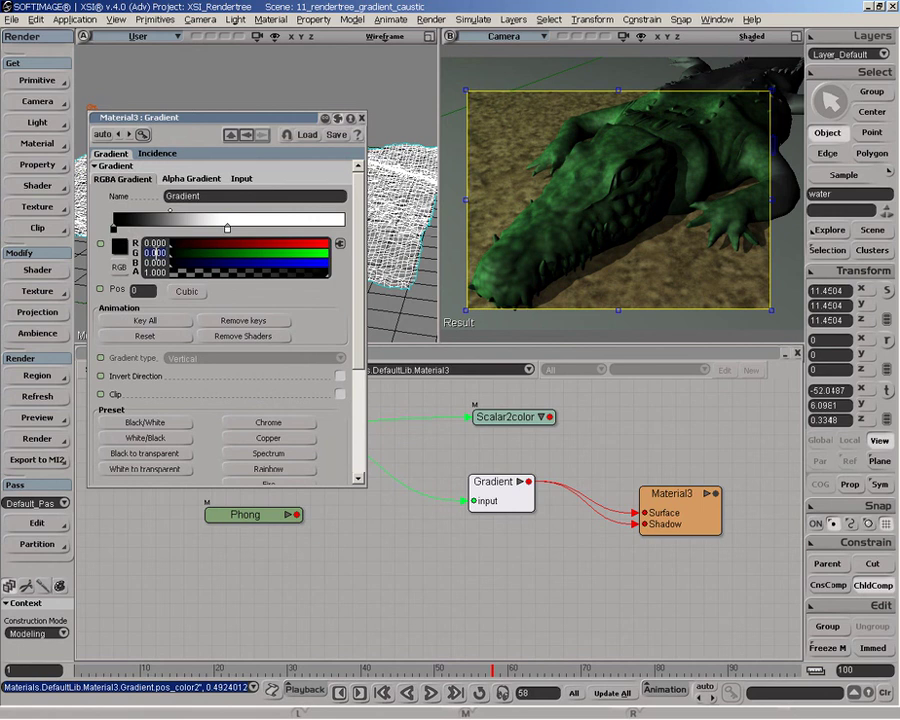
text(10)
key(Return)
click(155, 262)
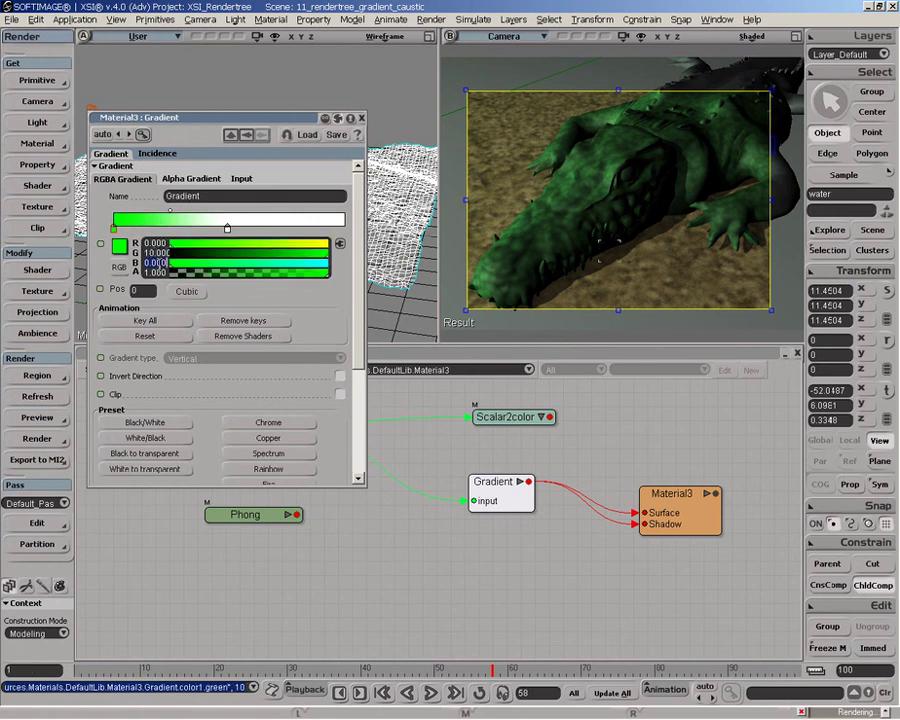
text(5)
key(Return)
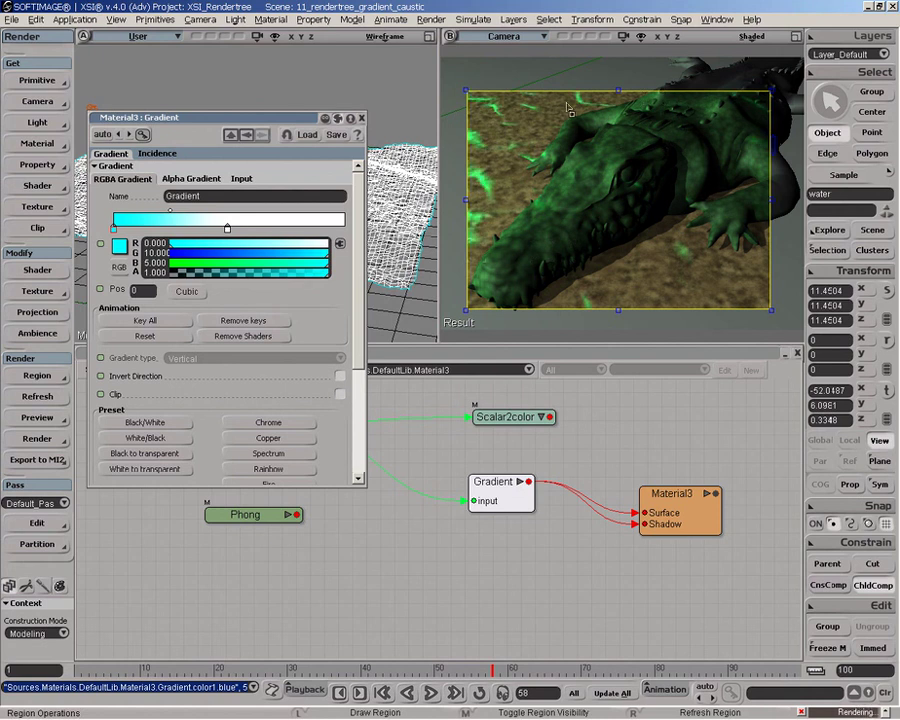
click(361, 118)
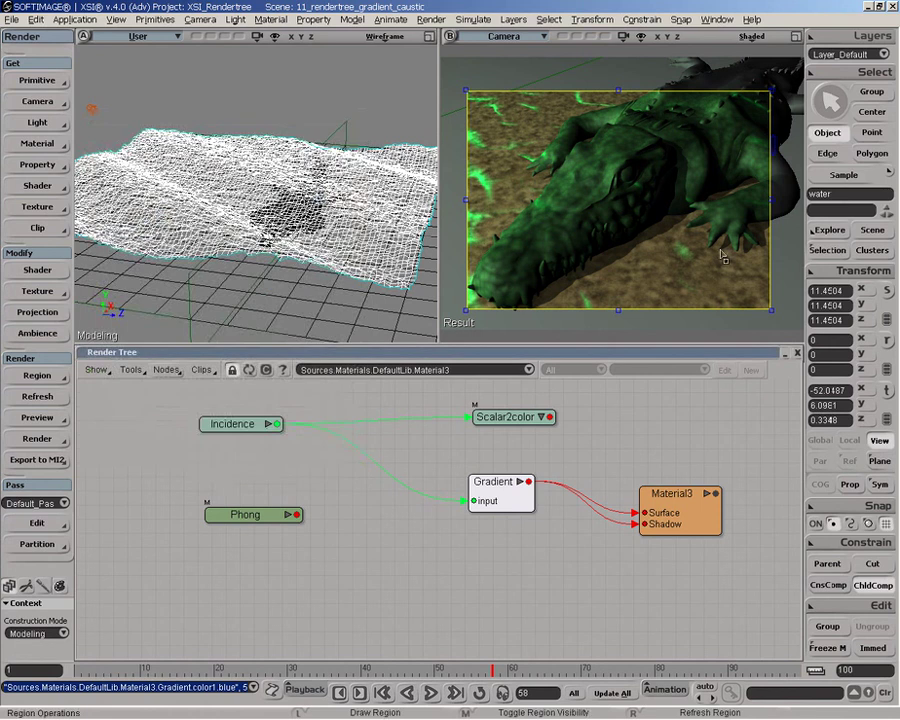
Step: Adjust the Incidence node's sliders until Bias is 0.324 and Gain is 0.587
double_click(232, 424)
drag(268, 277, 256, 276)
click(265, 253)
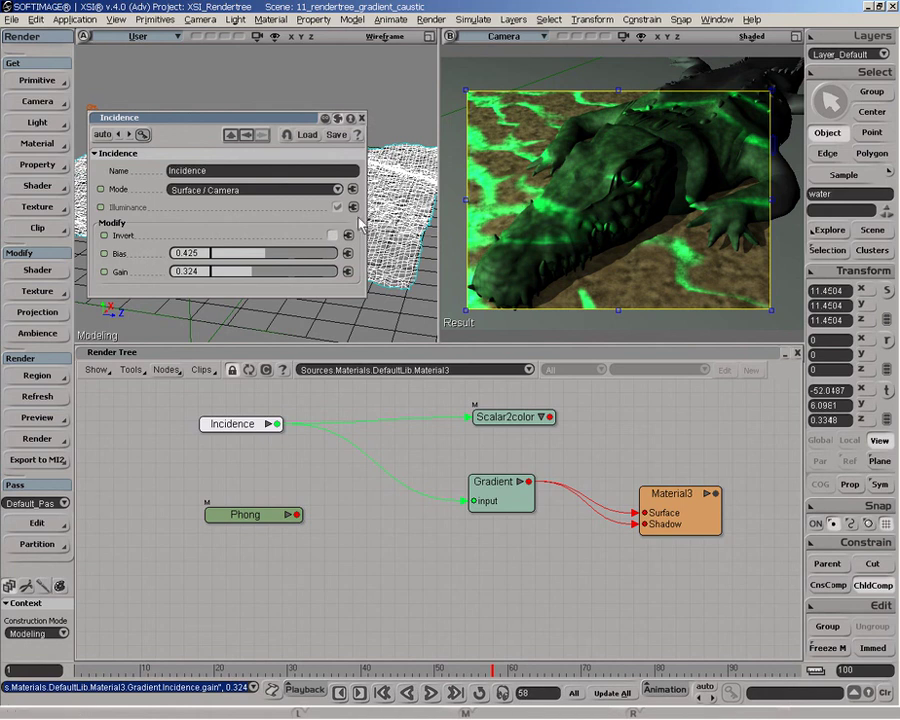
drag(261, 257, 275, 278)
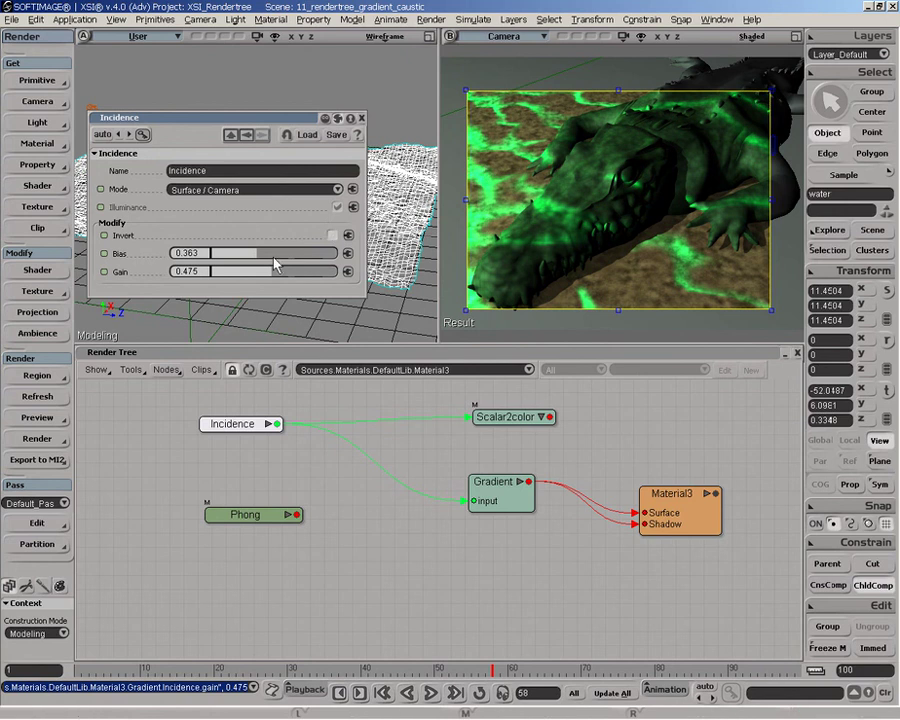
drag(278, 272, 243, 262)
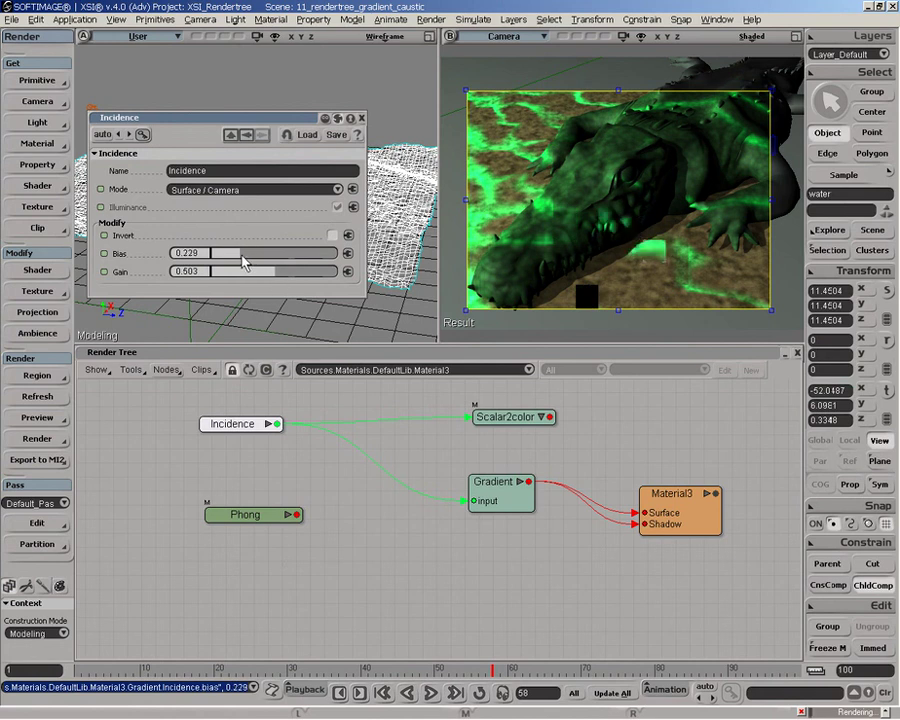
drag(243, 262, 265, 276)
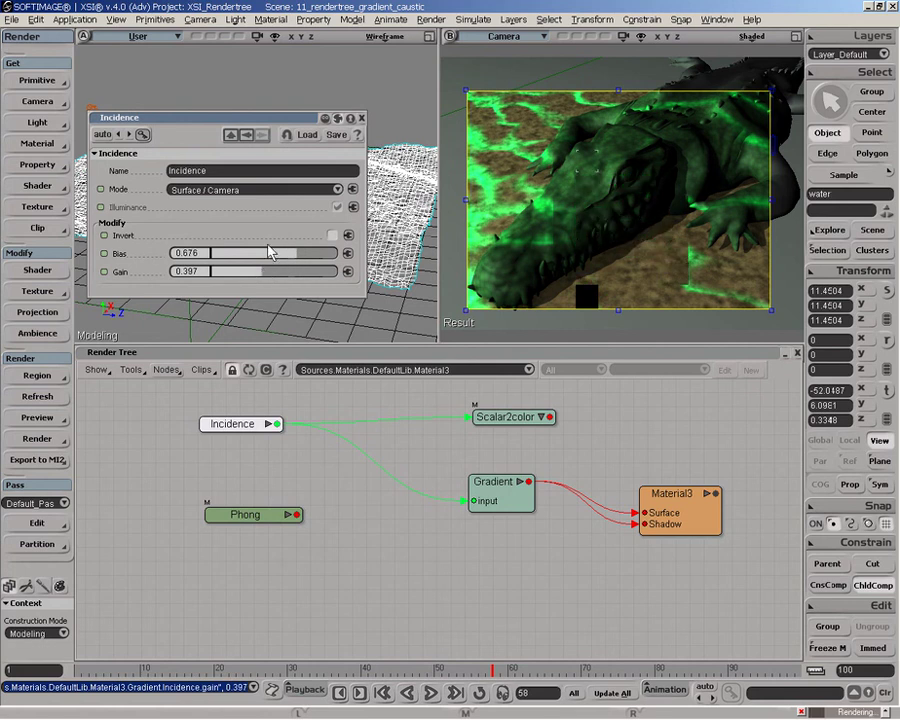
click(285, 257)
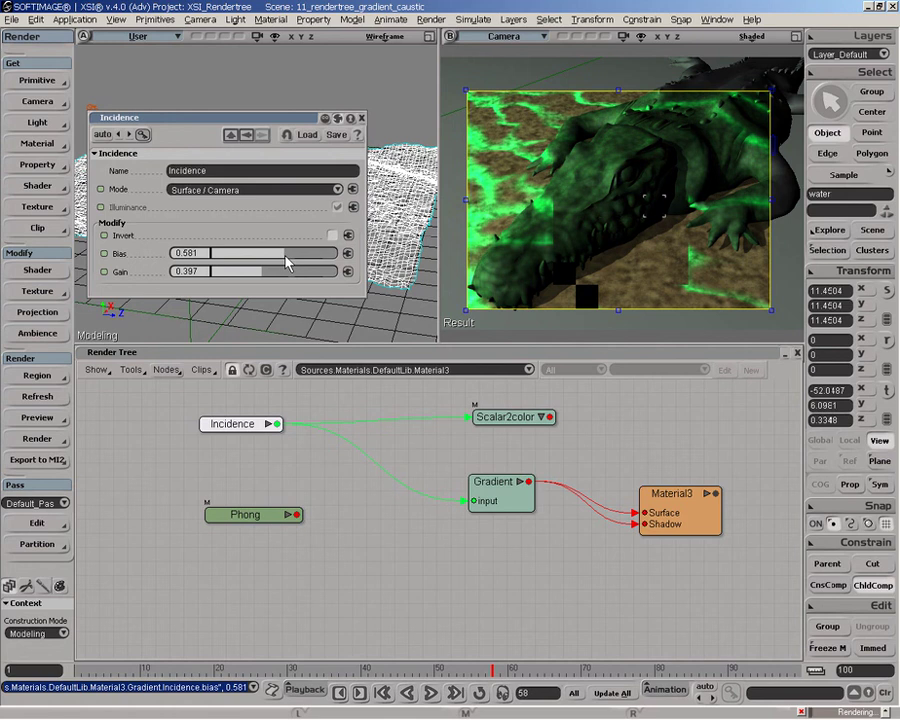
drag(263, 275, 258, 275)
mouse_move(276, 262)
mouse_down()
mouse_move(244, 257)
mouse_move(288, 280)
mouse_up()
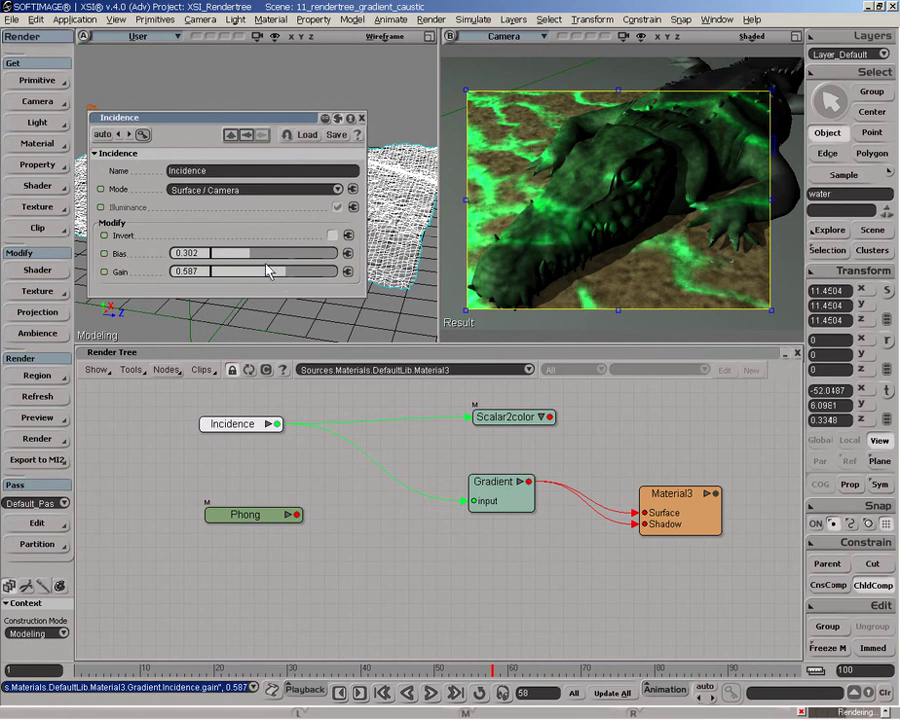
drag(263, 263, 266, 257)
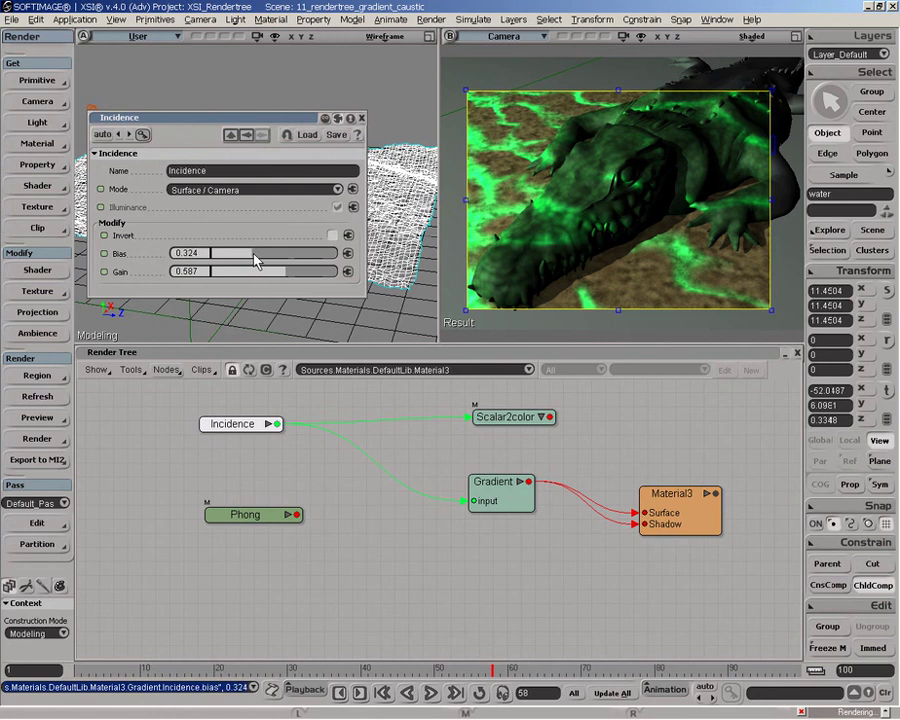
Step: Step the animation to frame 59 and nudge the Scalar2color node slightly
click(359, 693)
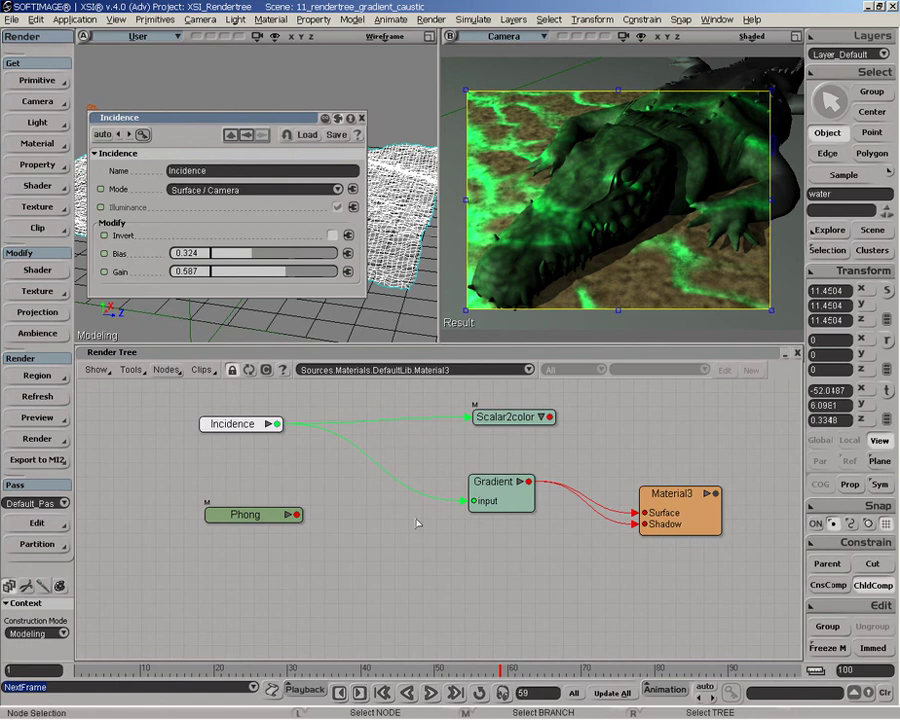
drag(506, 422, 502, 418)
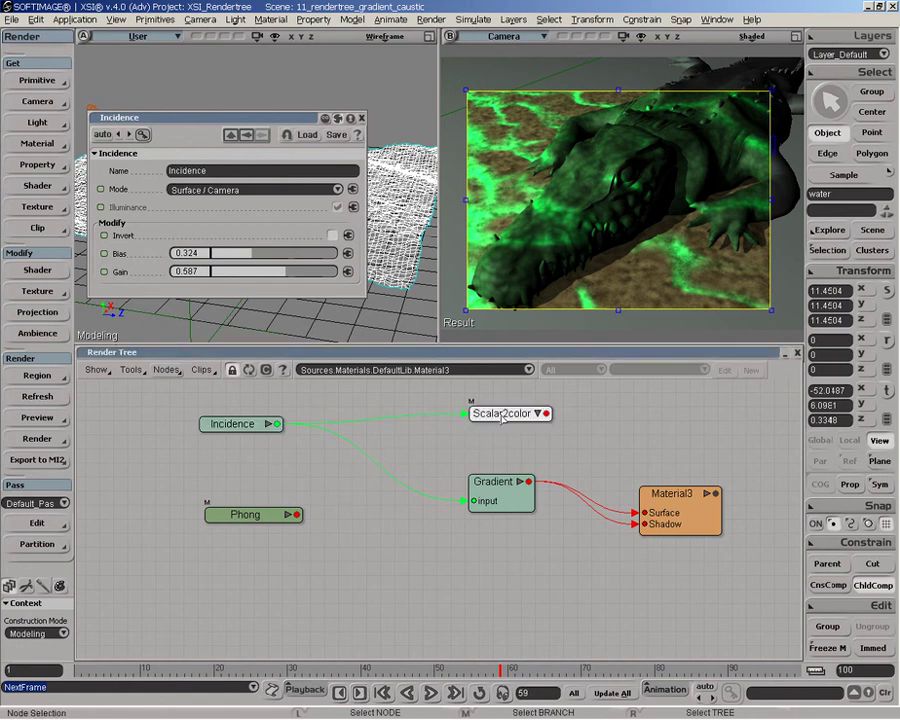